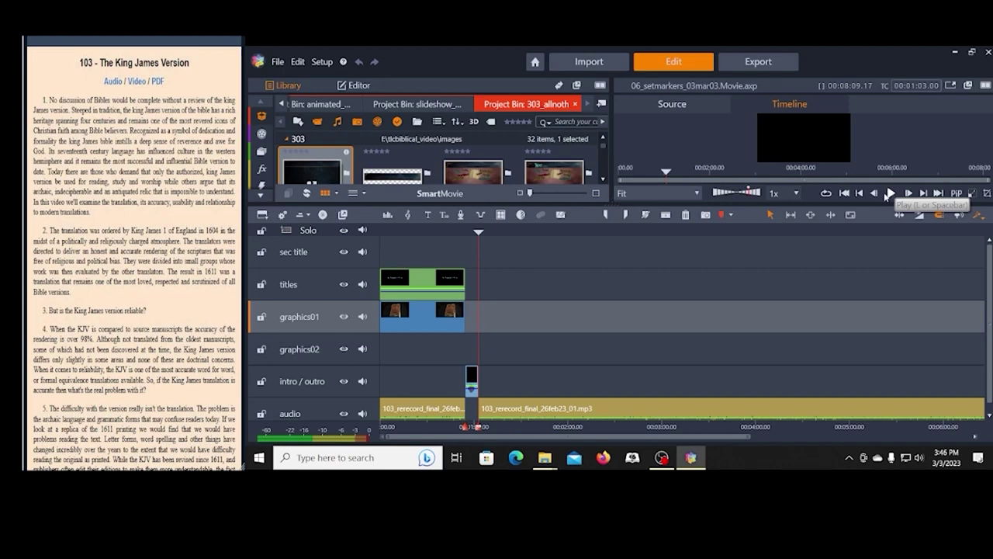
Play the narration and zoom the timeline out until the ruler reaches 00:07:00
click(892, 193)
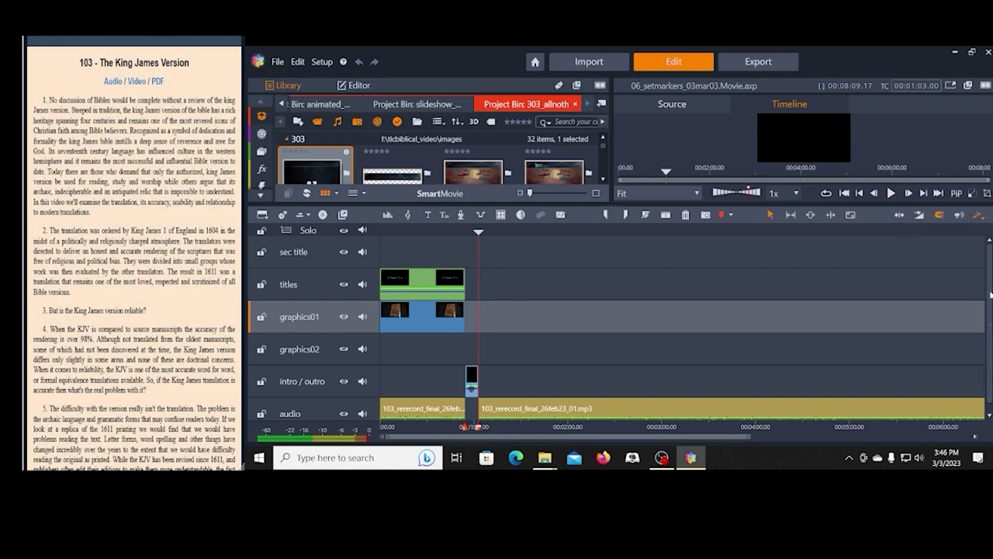
scroll(985, 326, down, 1)
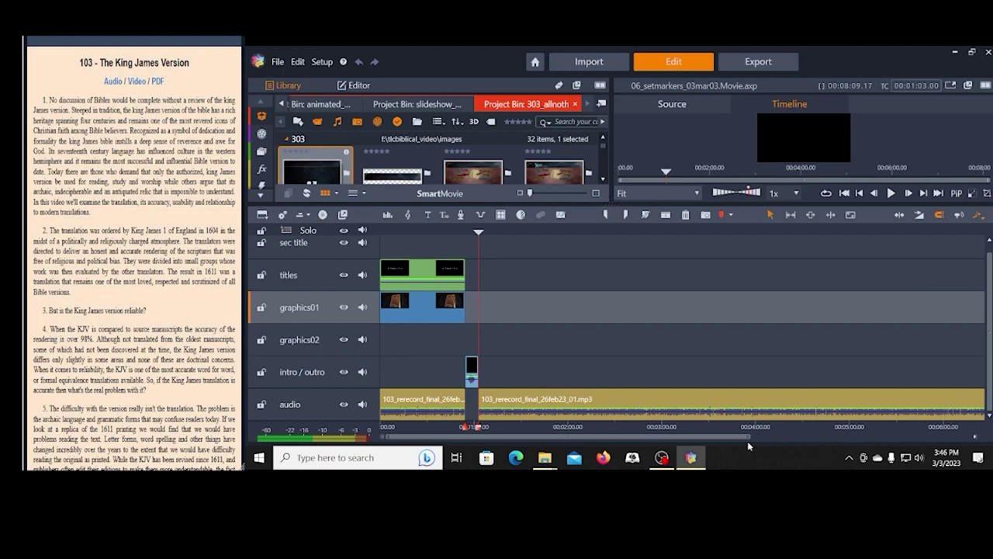
drag(749, 437, 791, 437)
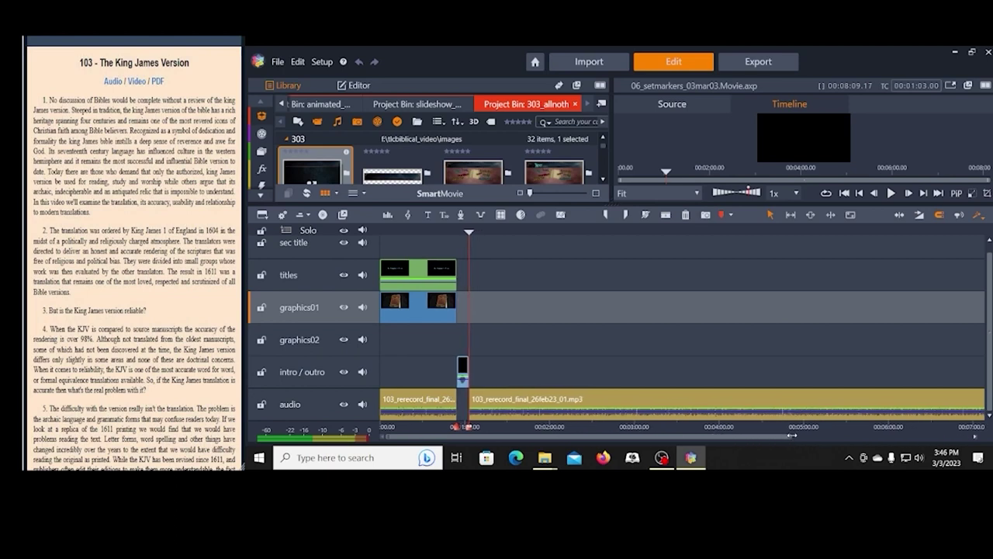
click(892, 194)
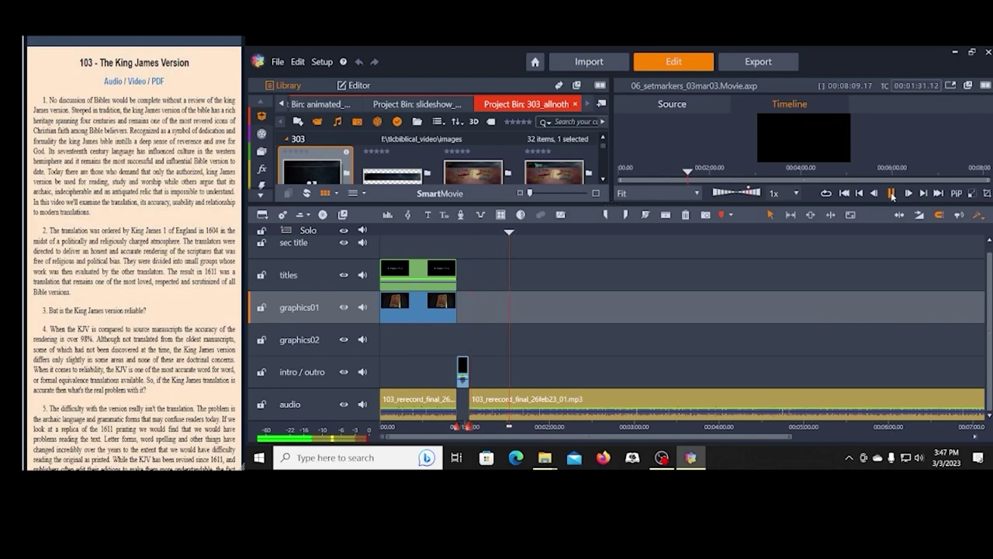
Pause at the narration's paragraph breaks around 1:32, 2:05 and 2:50, marking them with M
click(891, 194)
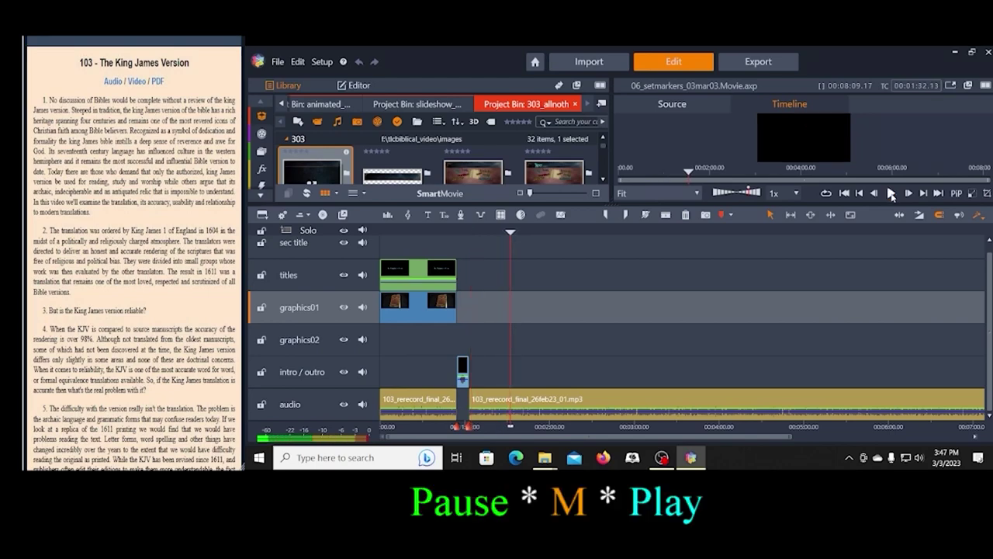
key(m)
click(892, 194)
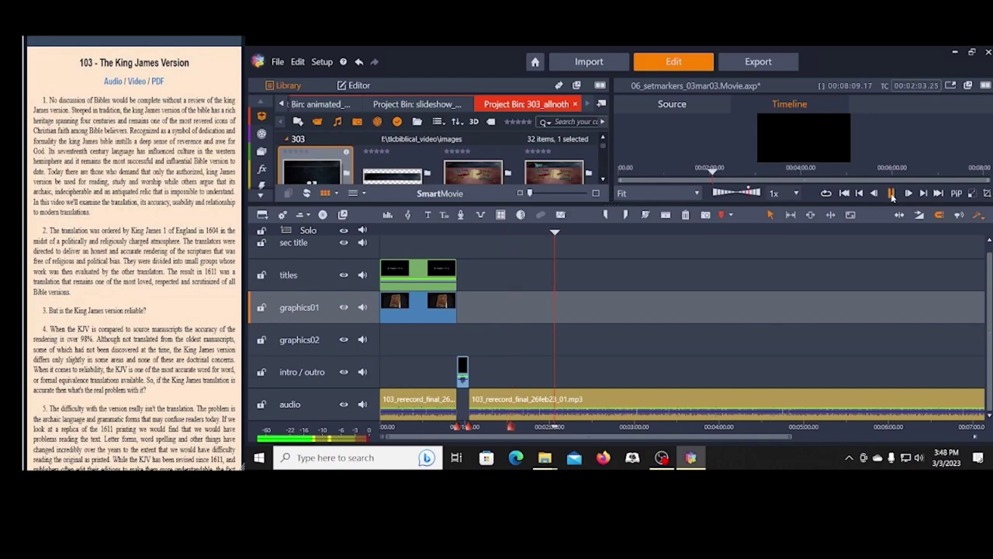
click(892, 194)
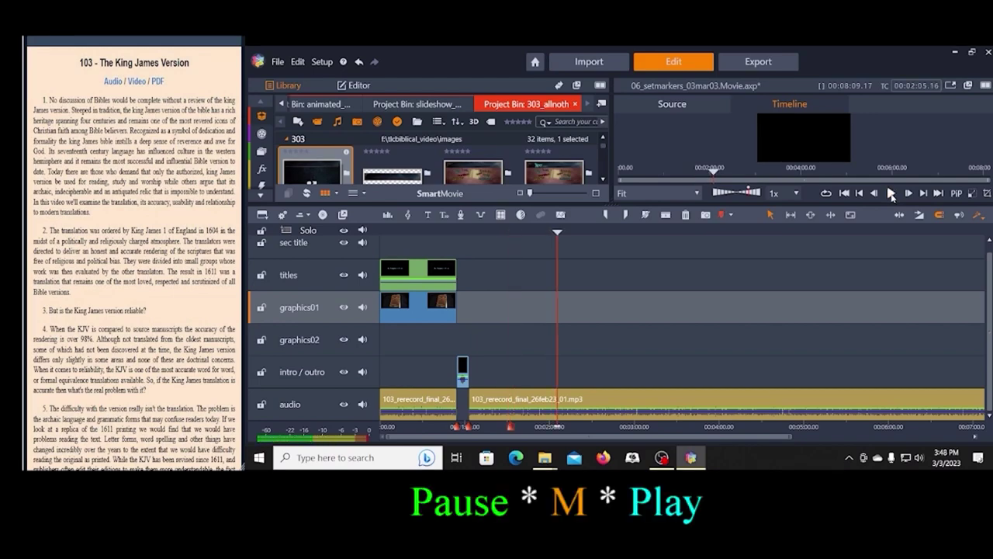
click(892, 194)
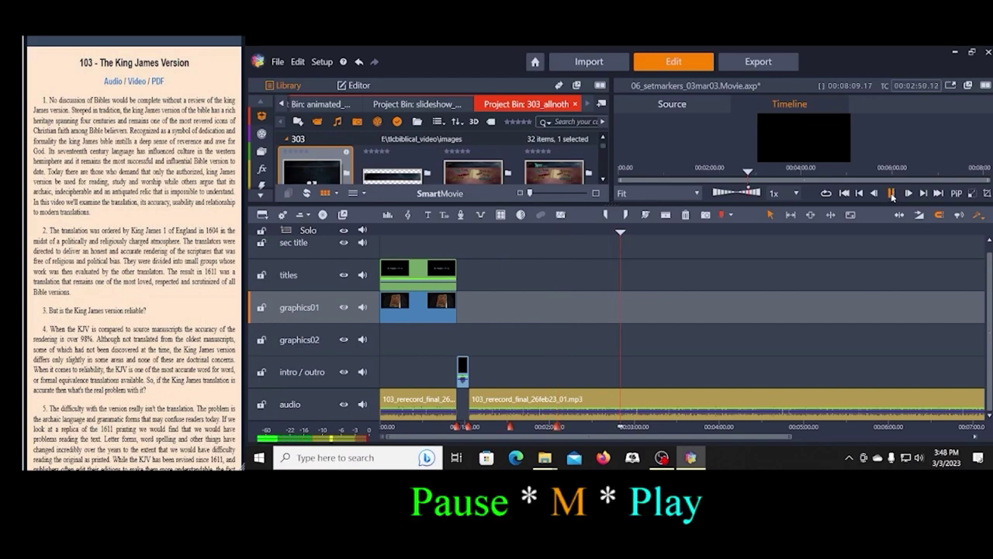
click(892, 194)
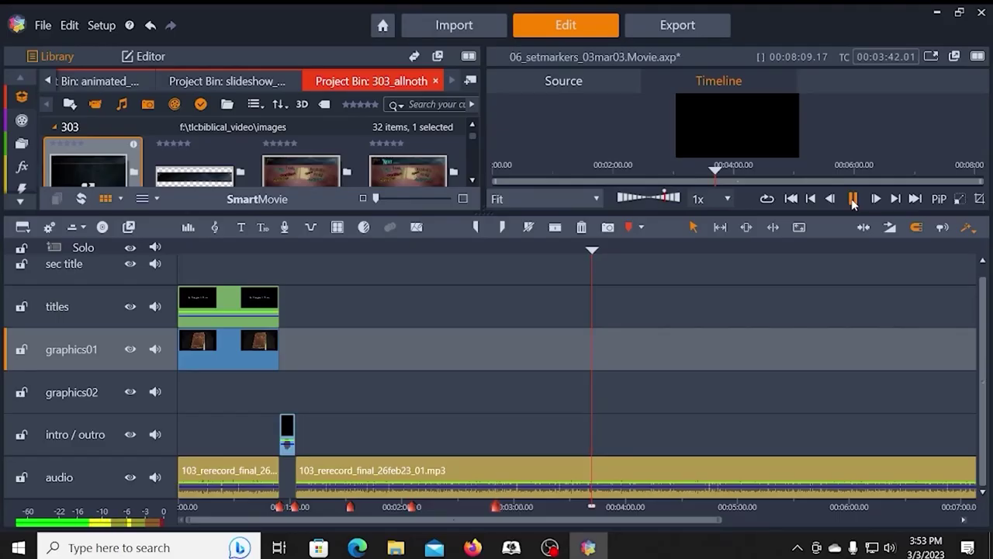
click(854, 199)
Drop markers at the paragraph breaks from about four minutes to just past 00:05:00
key(m)
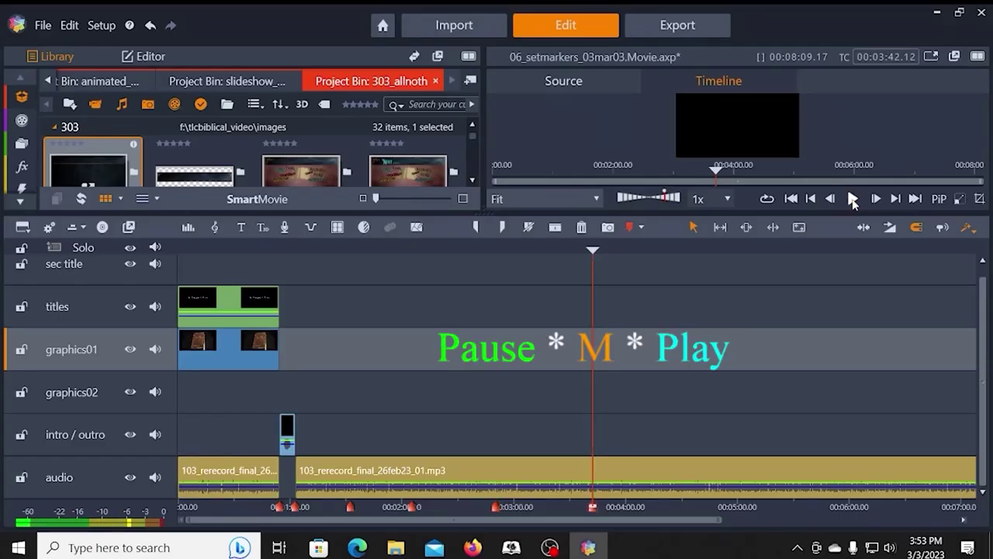
click(853, 199)
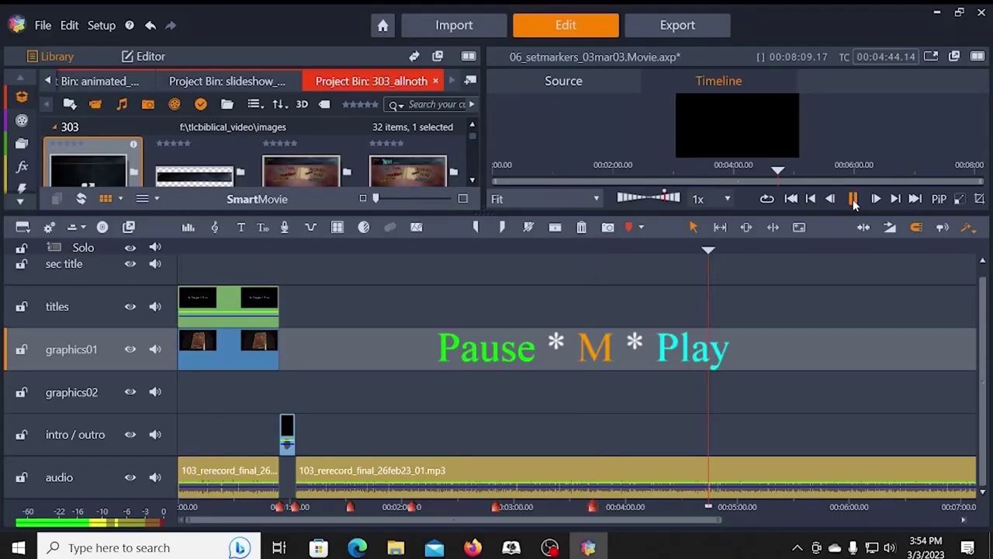
key(m)
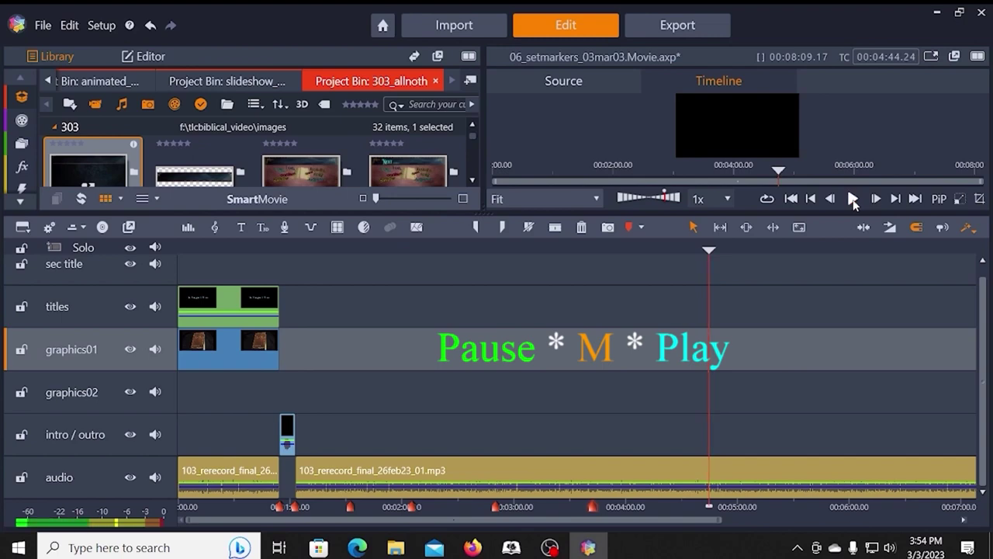
click(853, 200)
click(854, 200)
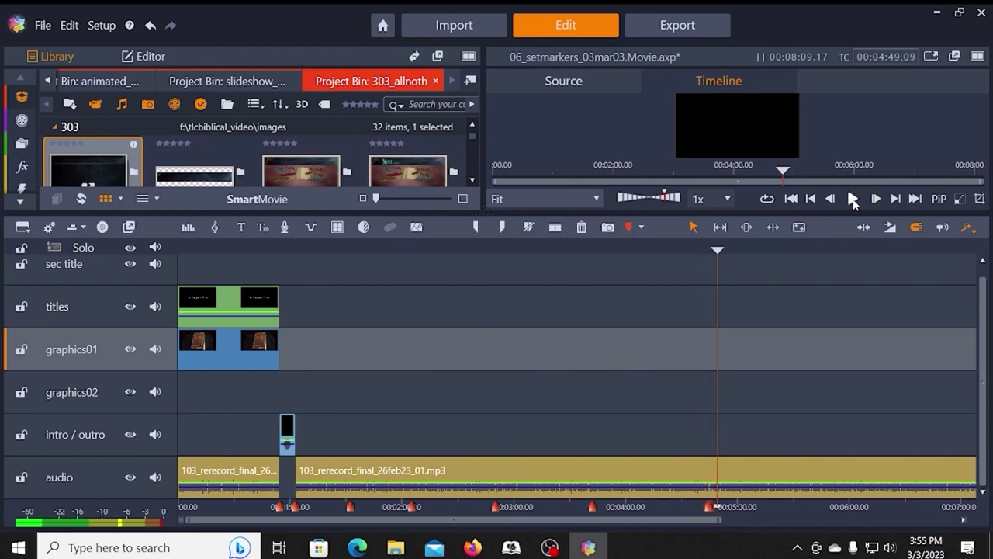
key(m)
click(853, 199)
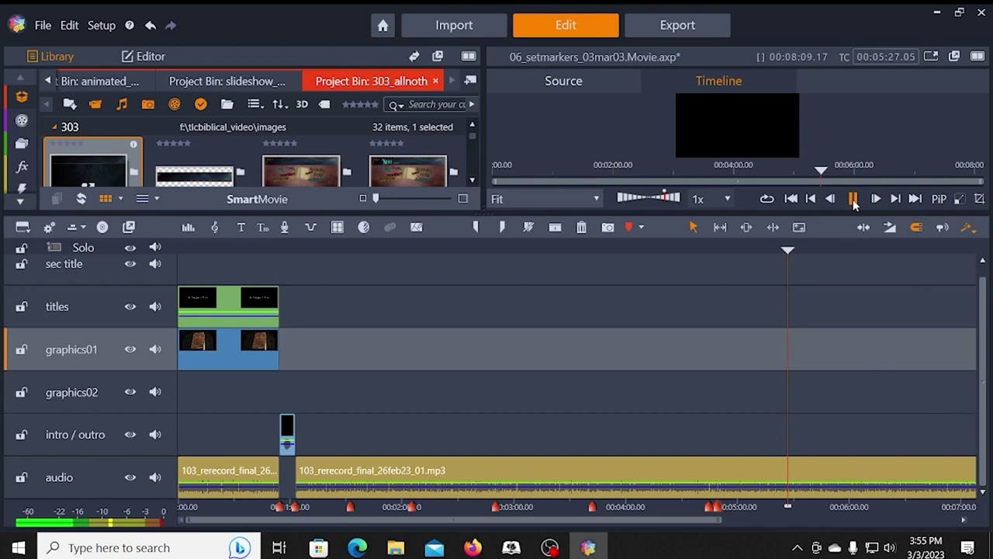
click(854, 199)
key(m)
click(854, 199)
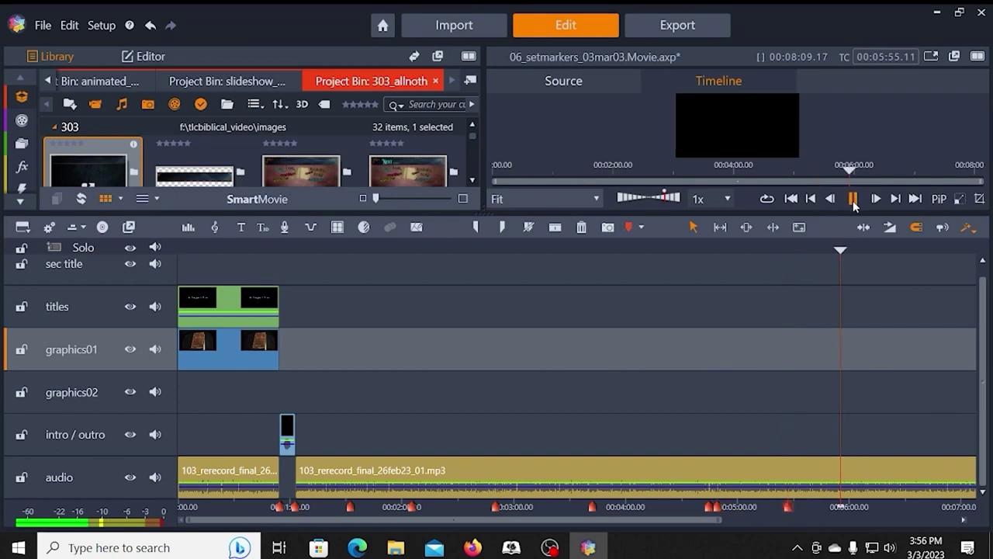
Mark the remaining paragraph breaks from about 00:06:00 through the narration's end near 8:04
click(854, 200)
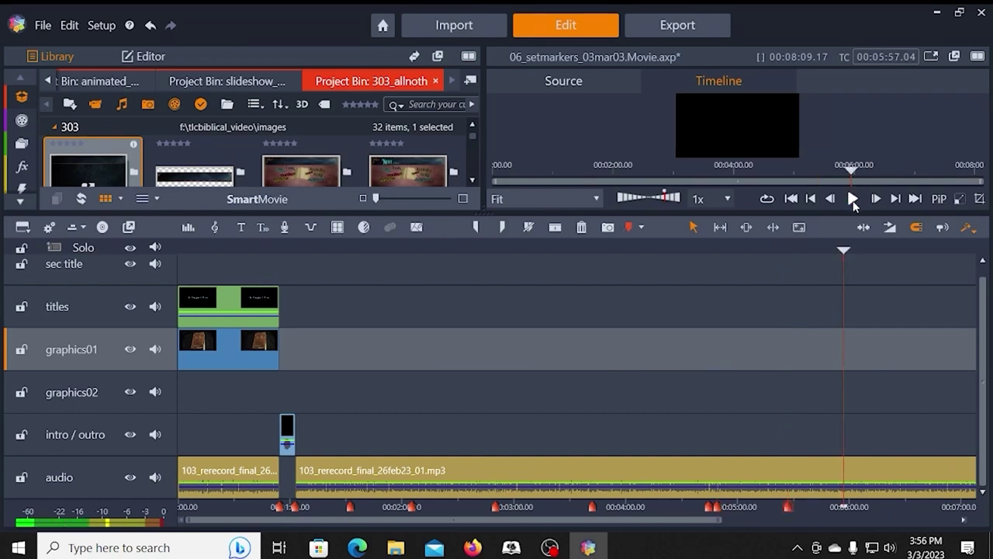
key(m)
click(853, 200)
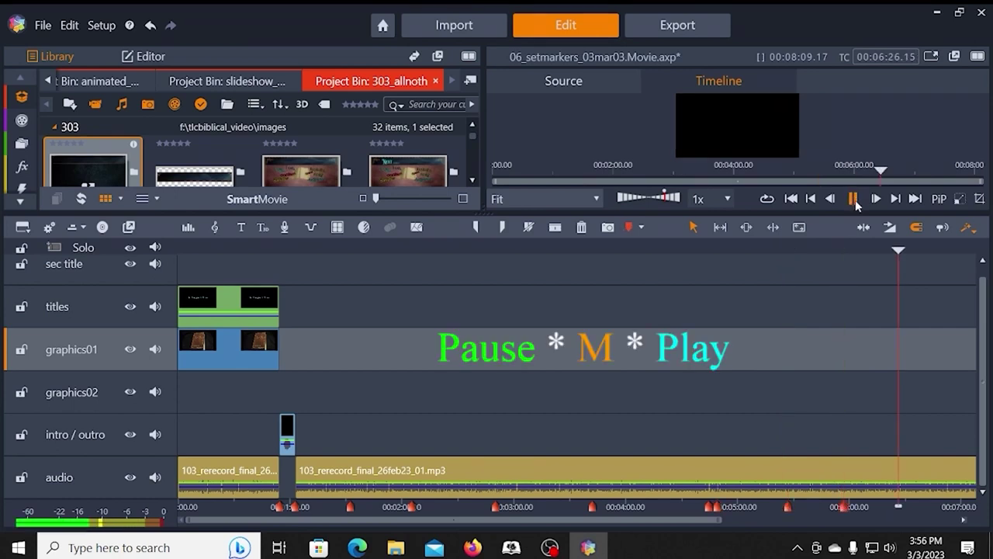
click(853, 200)
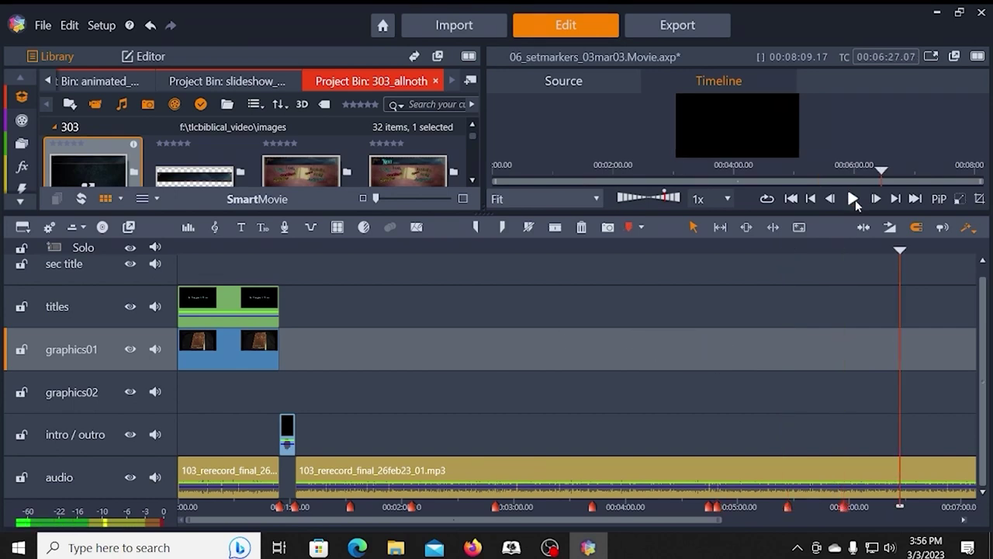
key(m)
click(854, 199)
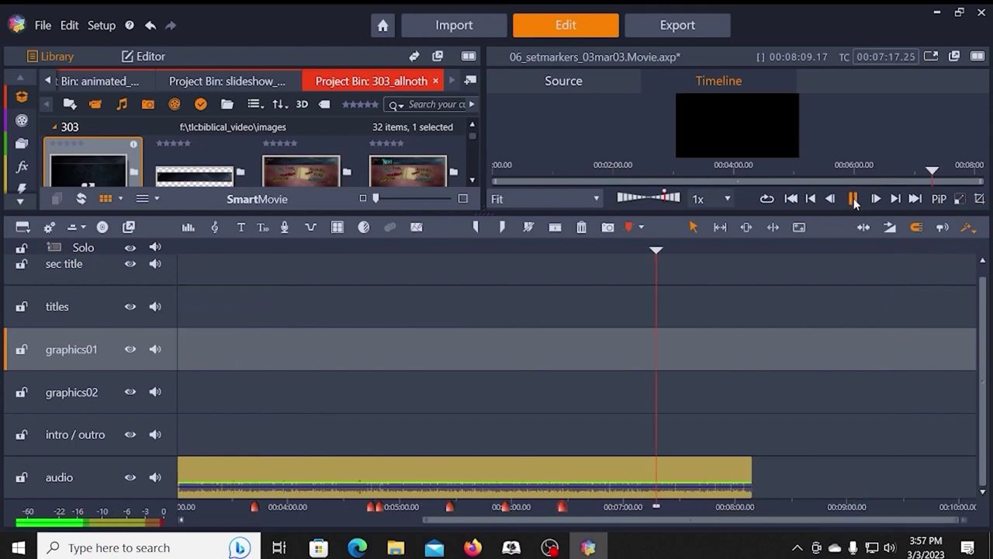
click(853, 199)
key(m)
click(854, 200)
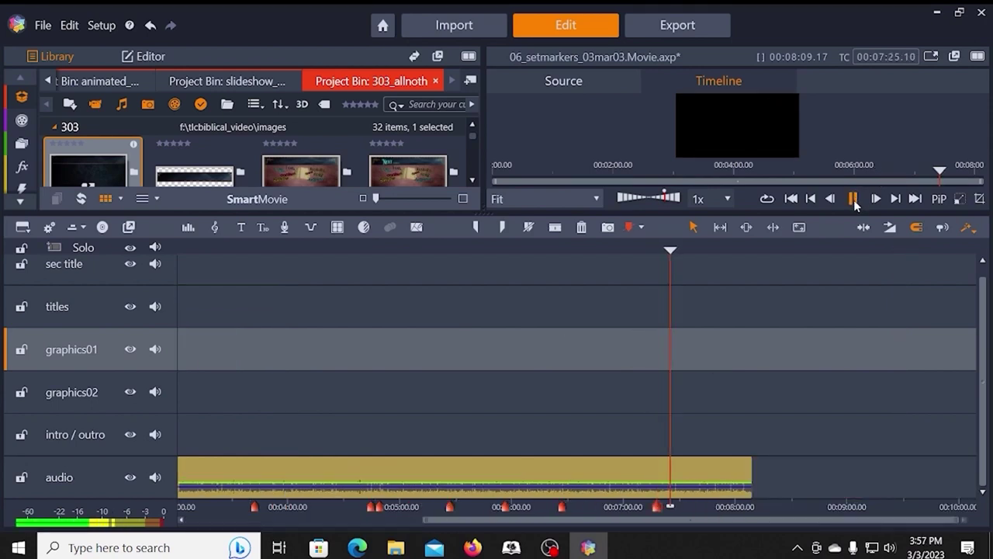
click(853, 199)
key(m)
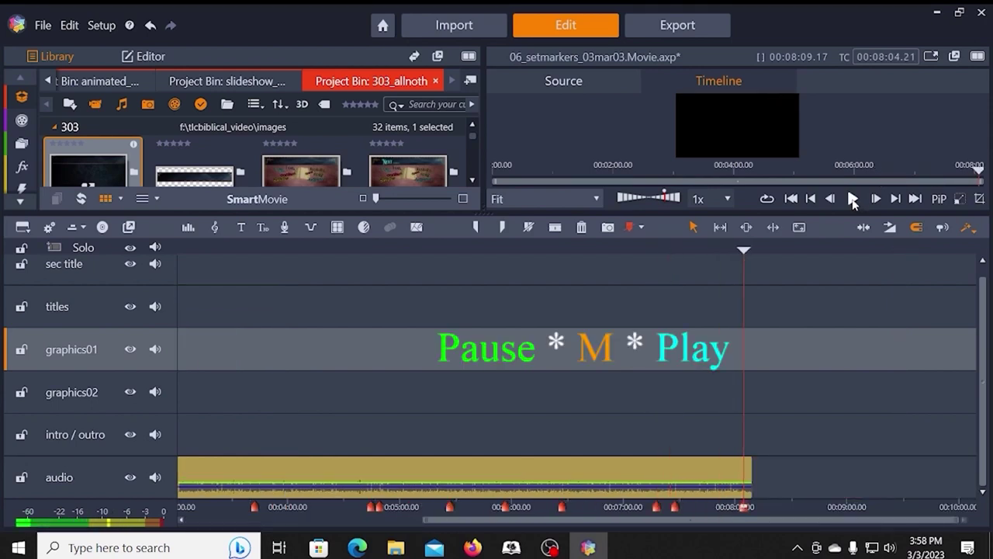
click(854, 200)
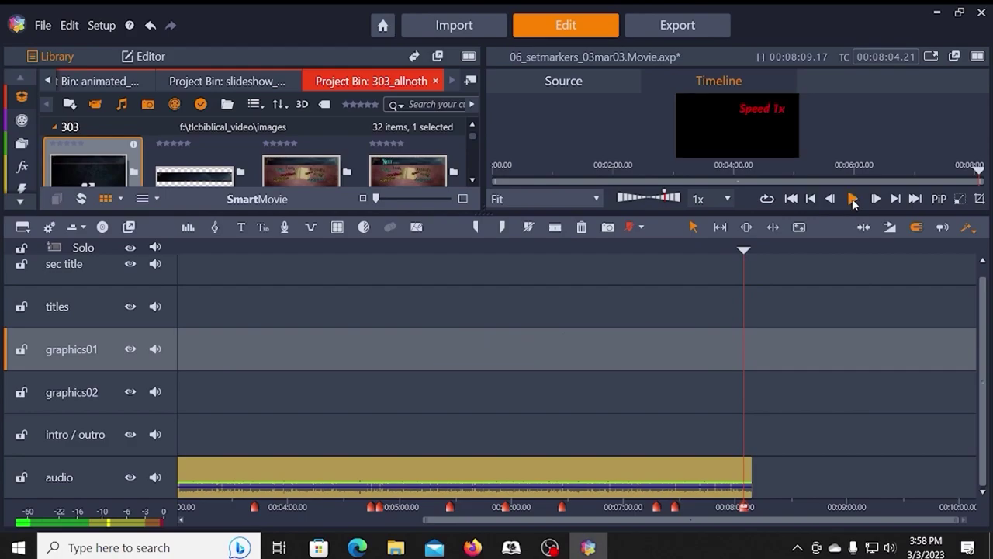